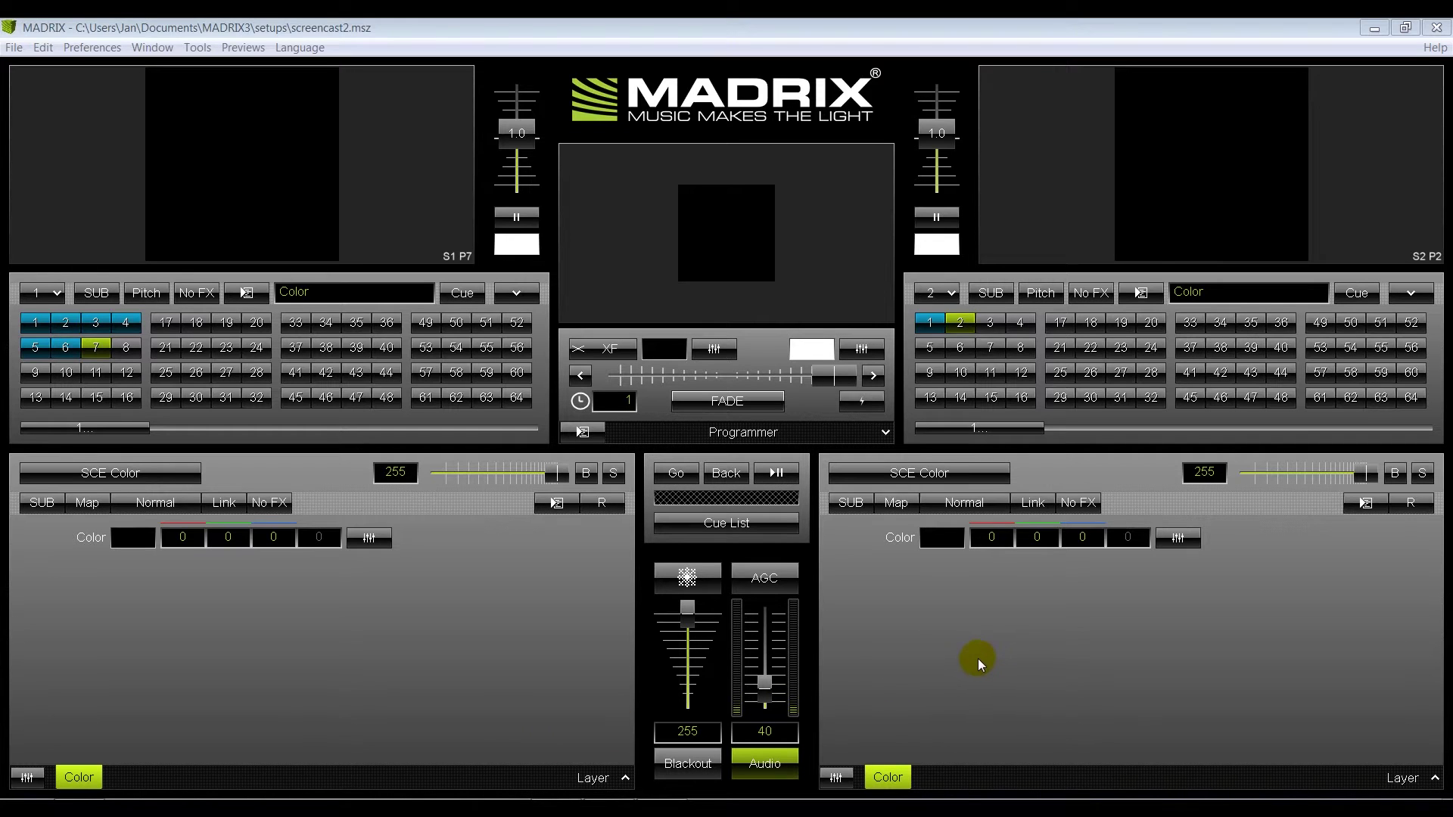
Review the version and license information for the PLEXUS license entry, then dismiss it.
left_click(1435, 47)
left_click(1260, 255)
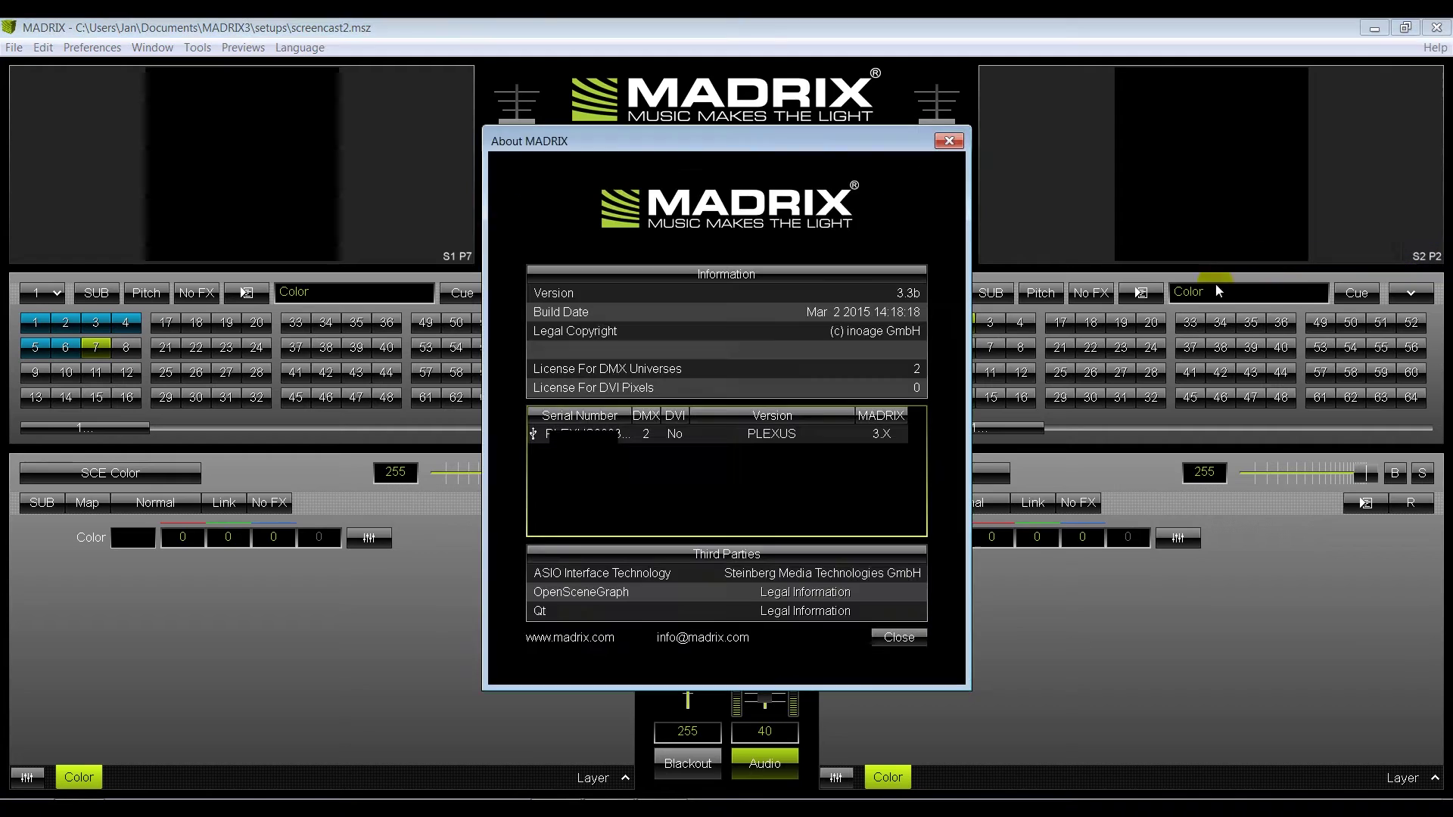
left_click(619, 436)
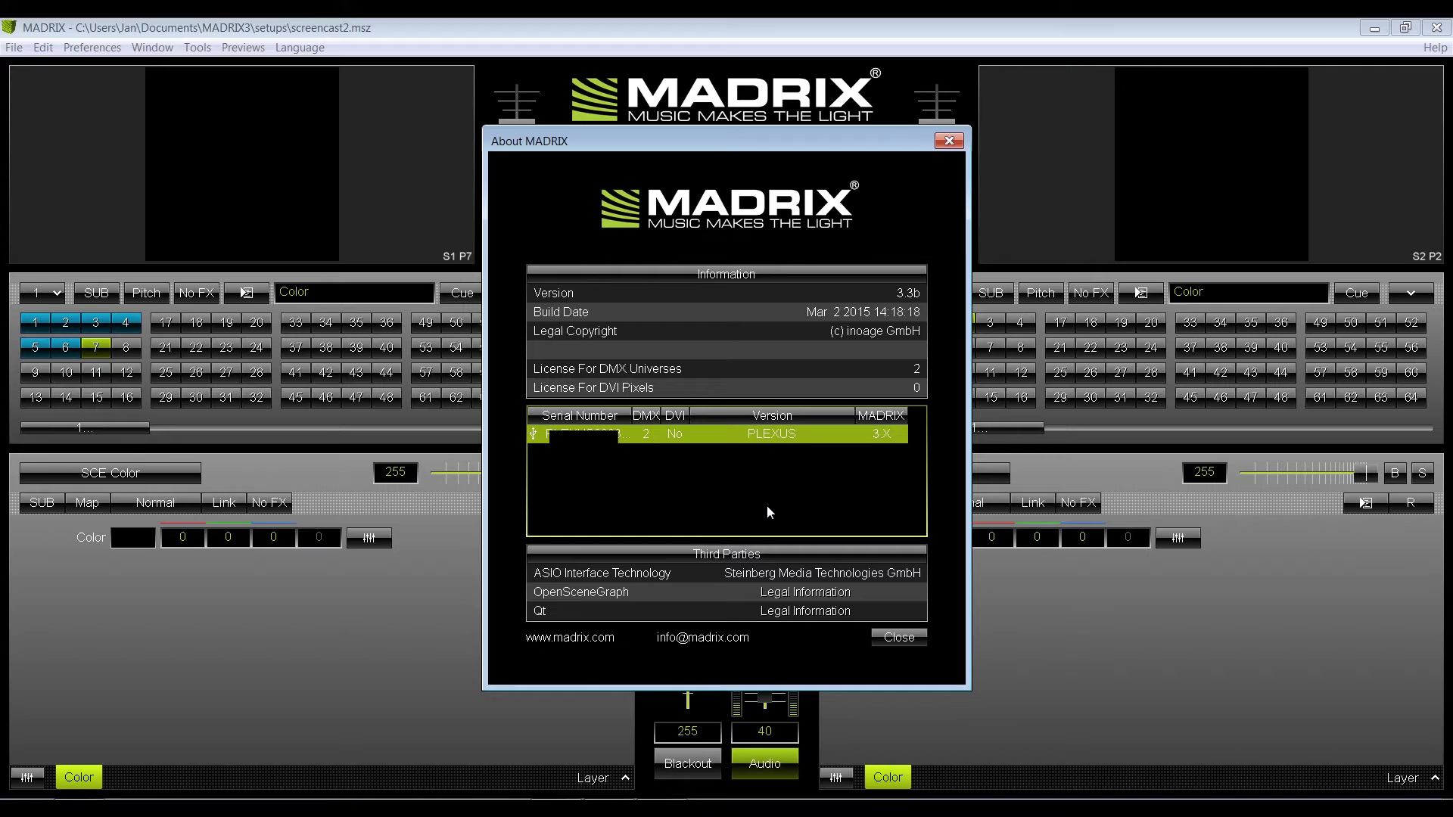
left_click(887, 634)
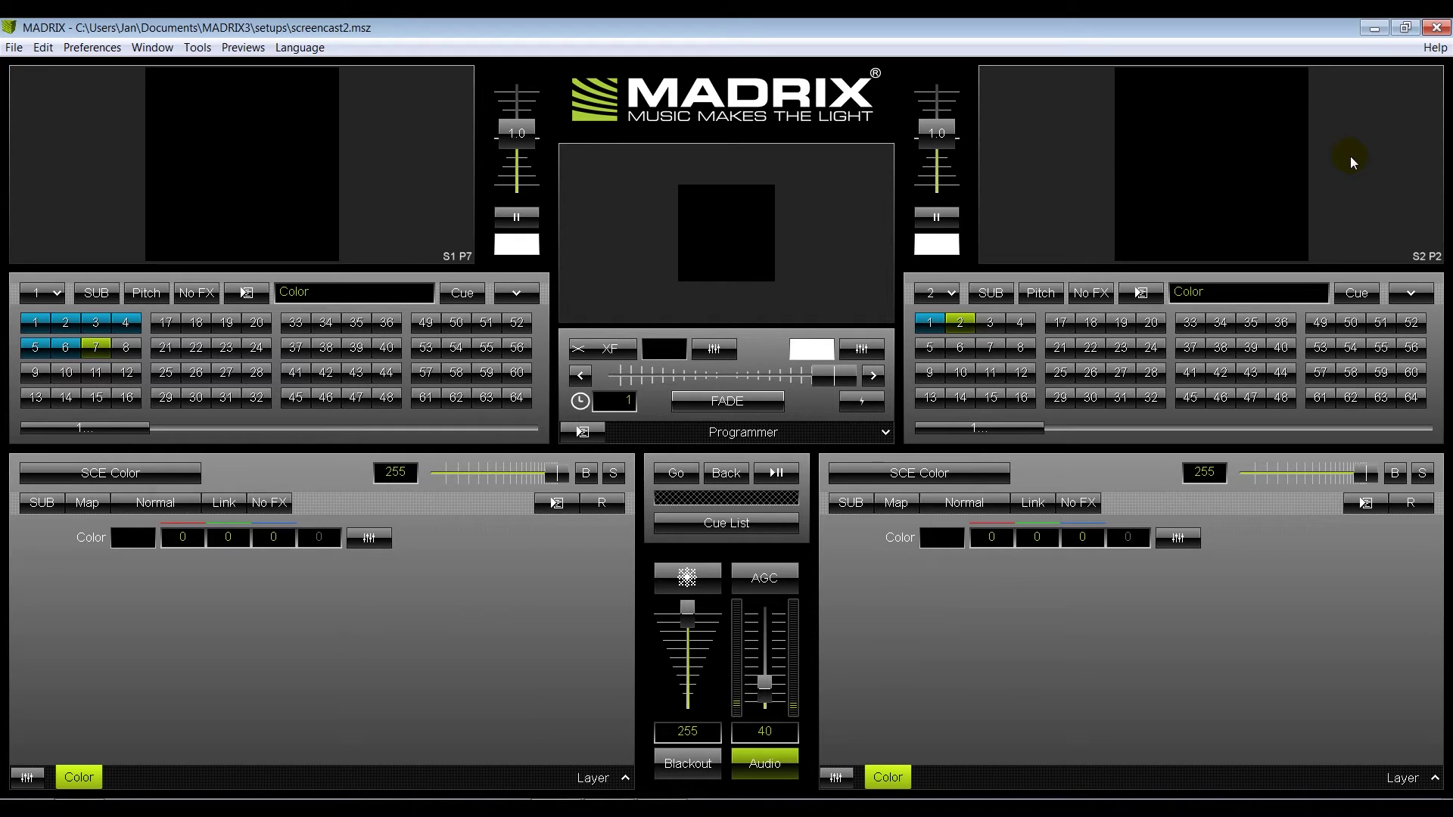
Open Help > Update MADRIX KEY and check the Create RTC File button's tooltip.
left_click(1433, 50)
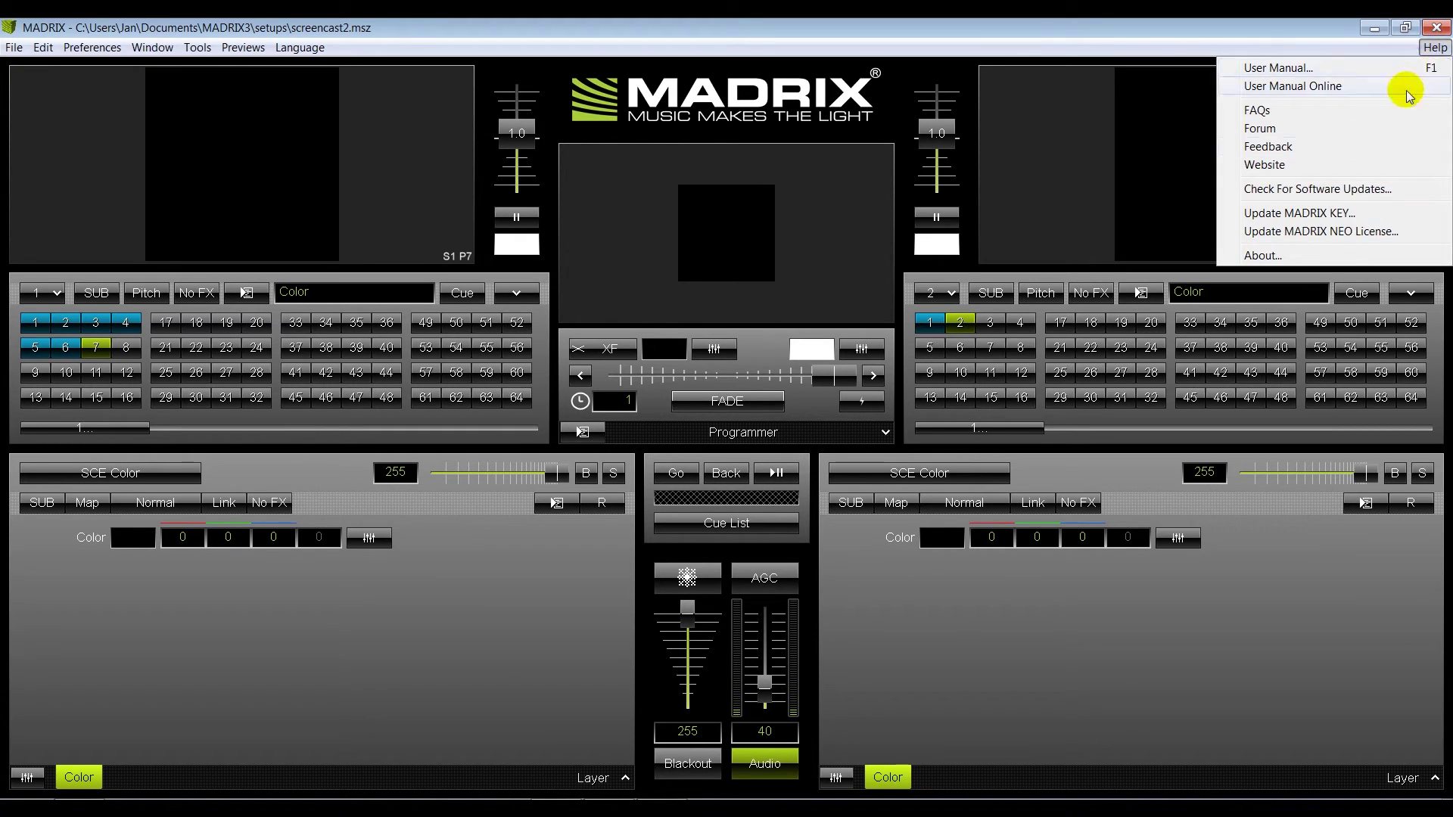
left_click(1327, 212)
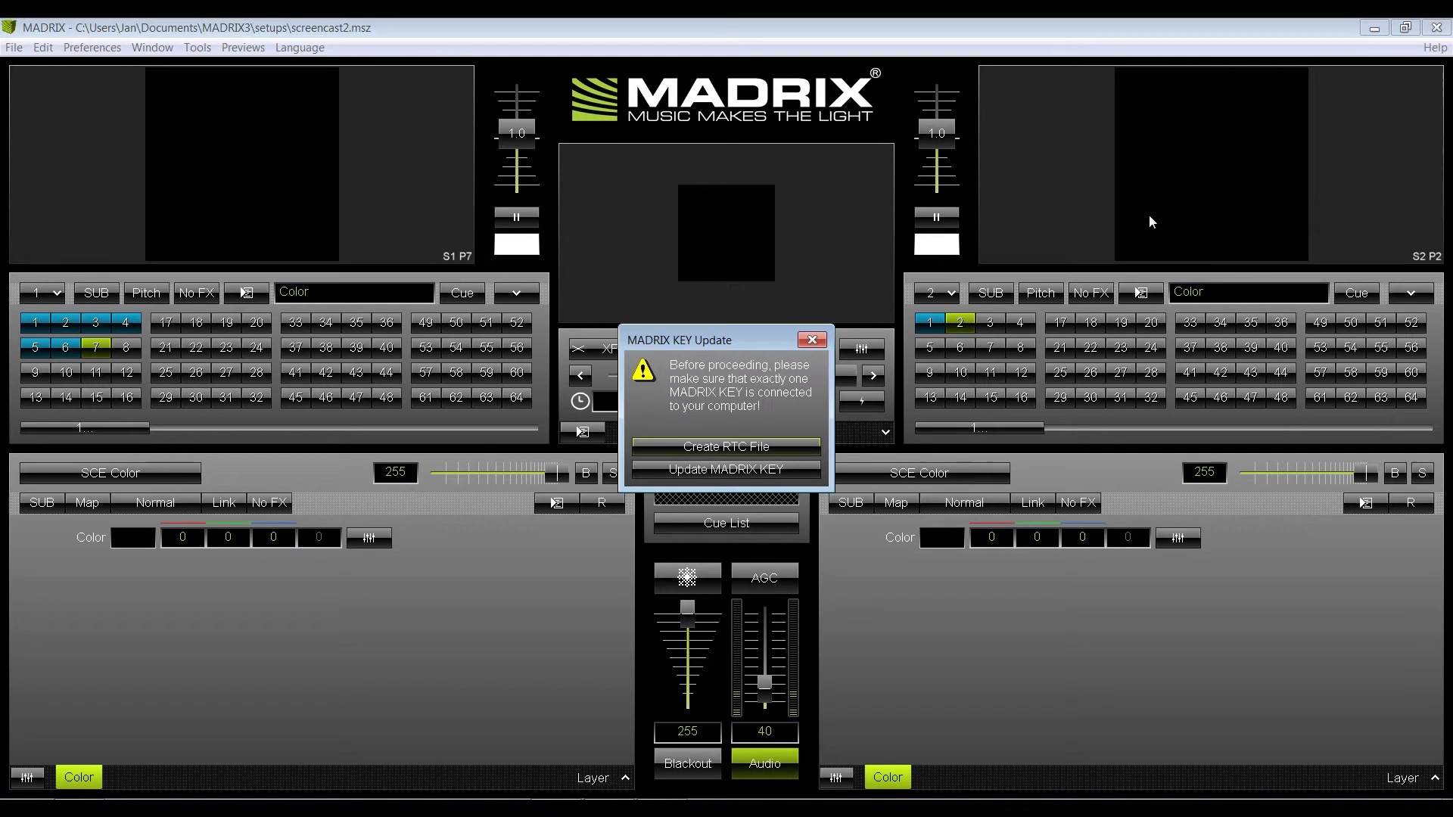
left_click(734, 454)
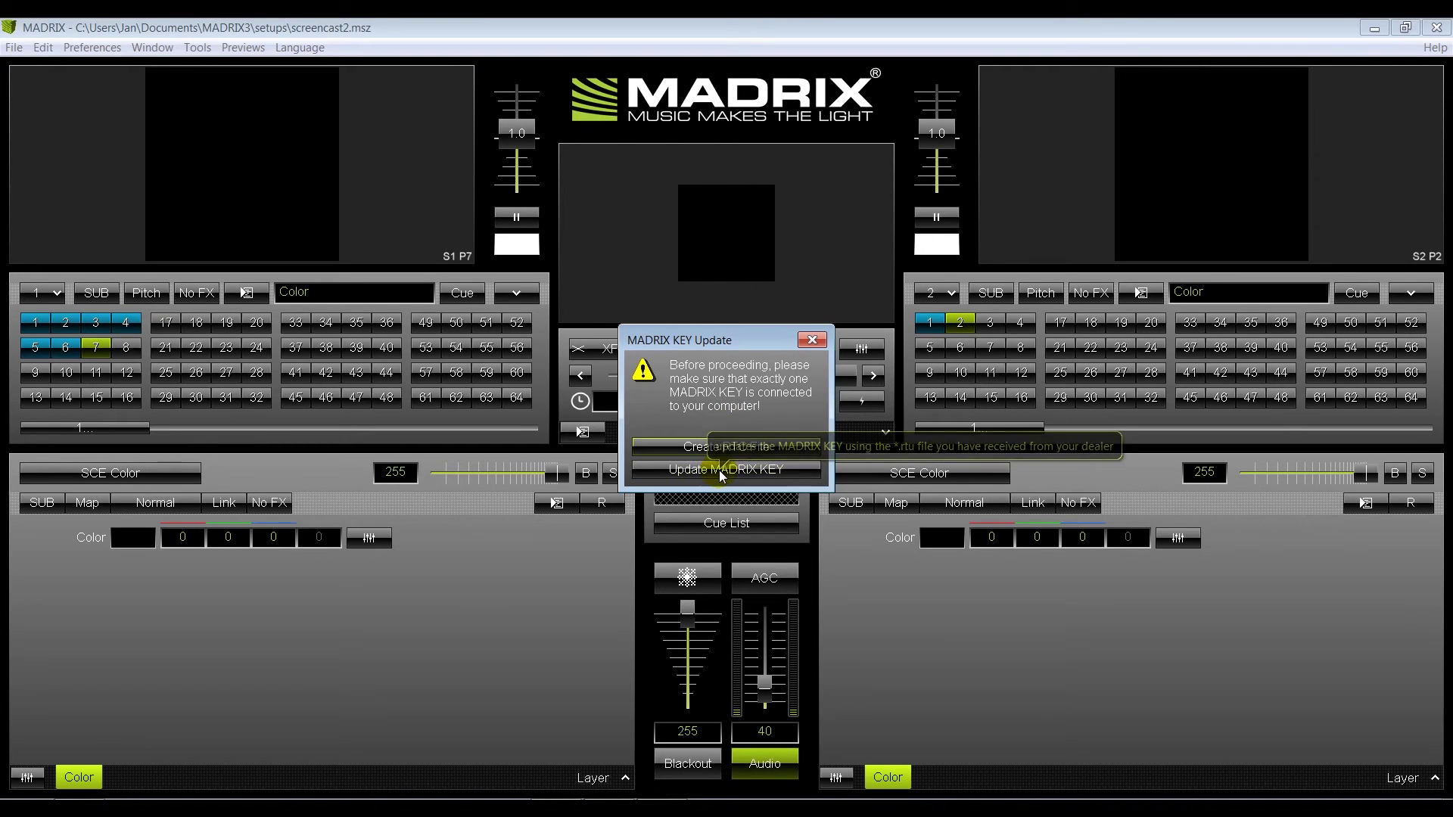
left_click(719, 470)
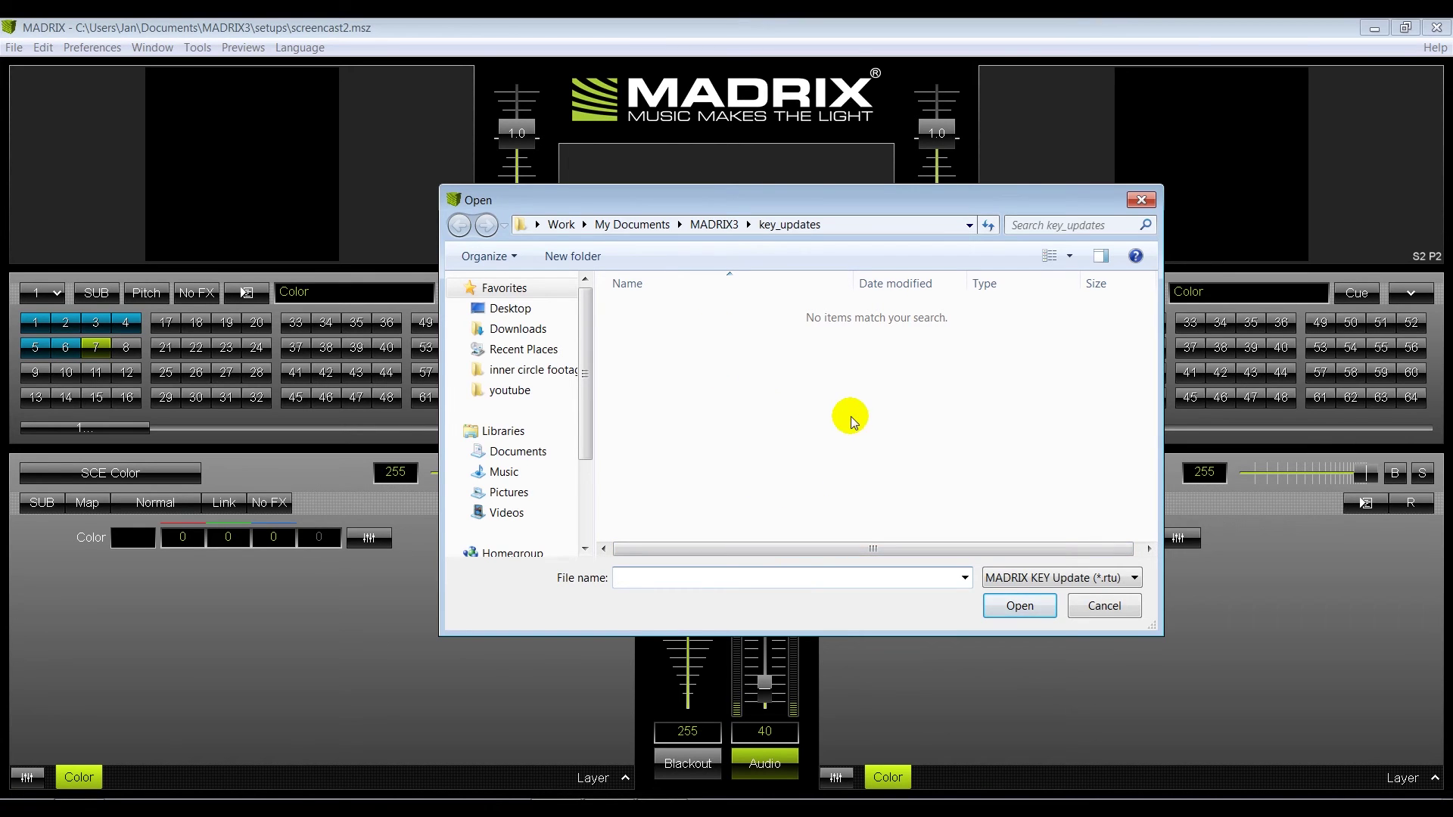
left_click(1096, 607)
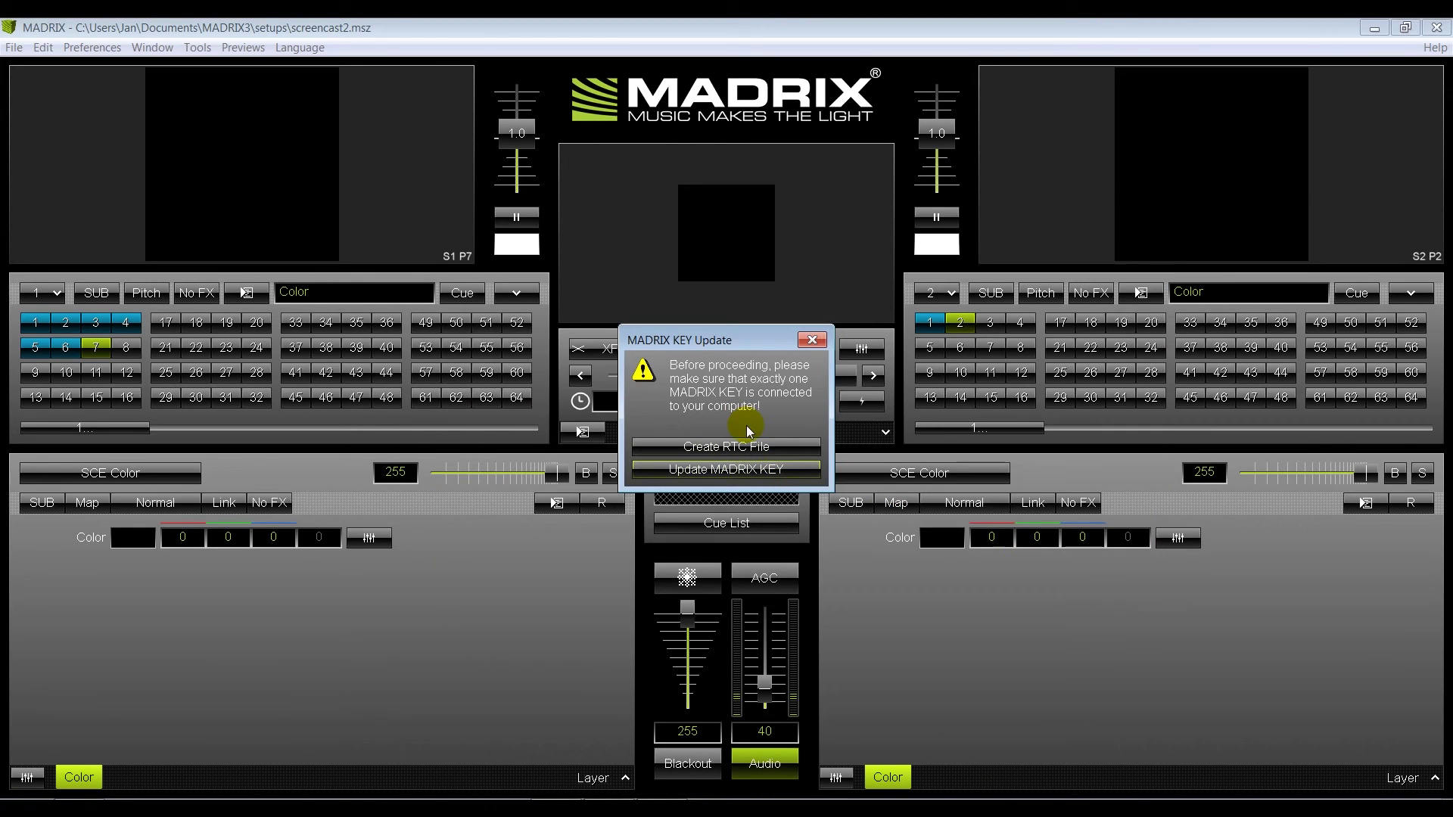